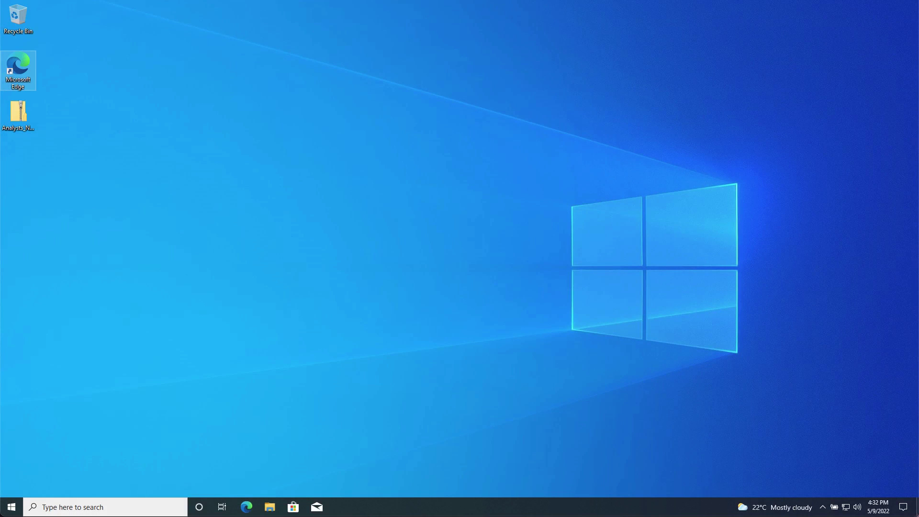
Select the Analysts_Notebook_931 zip file on the desktop.
left_click(13, 119)
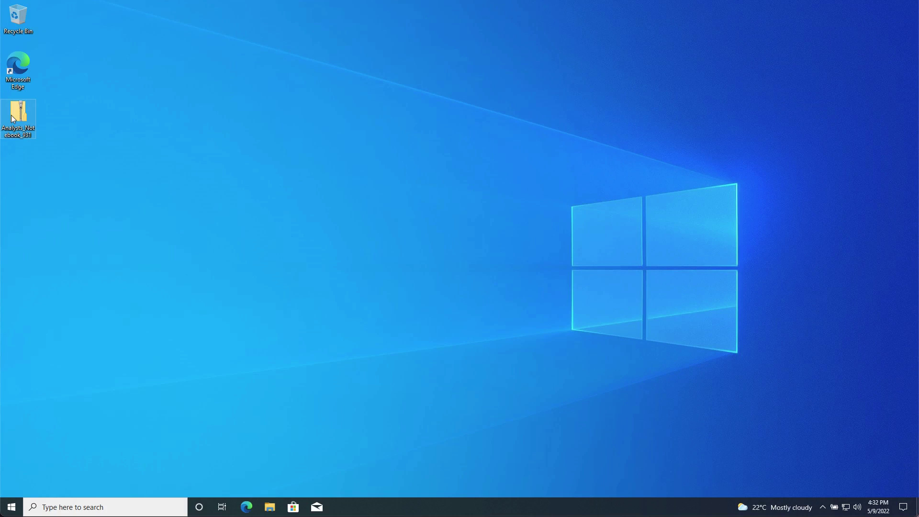
Extract the Analysts_Notebook_931 zip to its default desktop folder and move that window left.
right_click(13, 118)
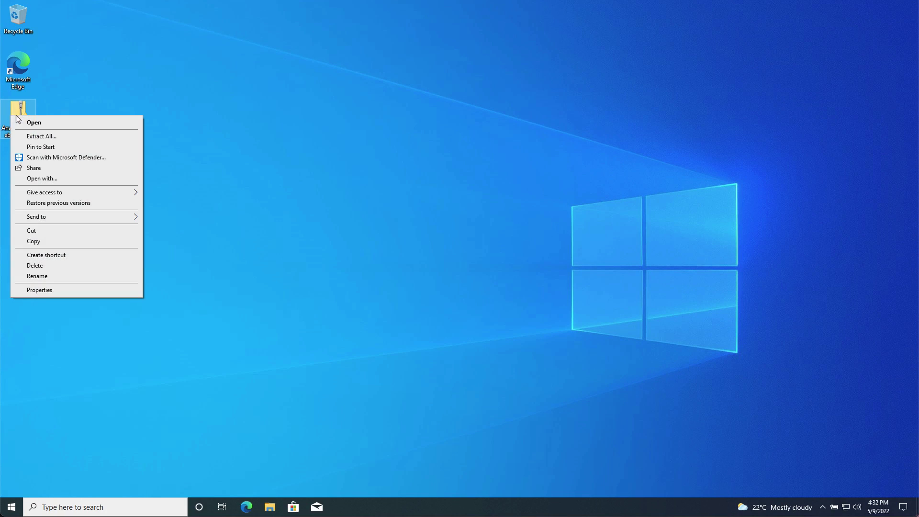
left_click(39, 137)
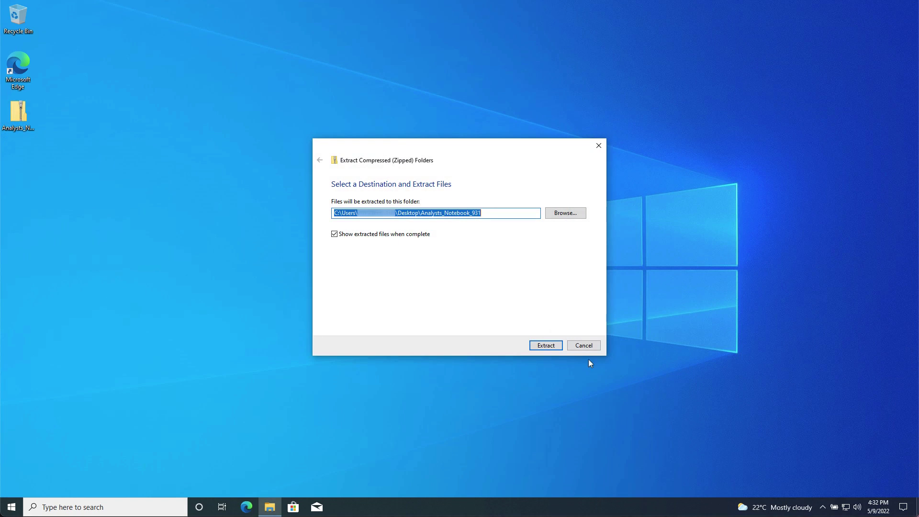
left_click(552, 347)
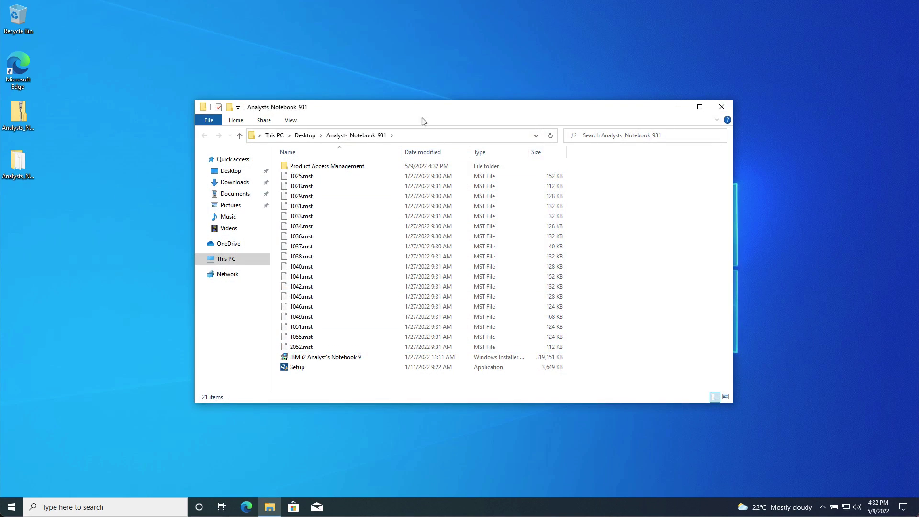
left_click_drag(417, 109, 297, 167)
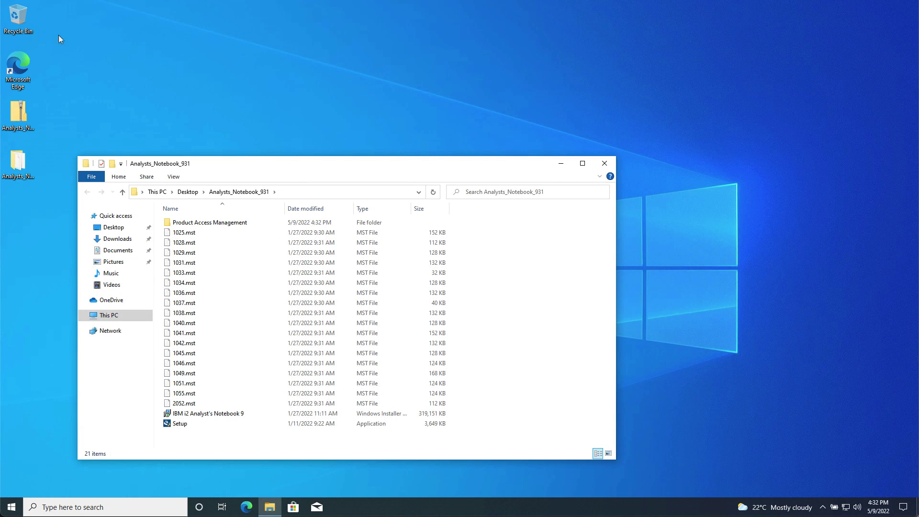
Launch Microsoft Edge from the desktop icon.
left_click(20, 67)
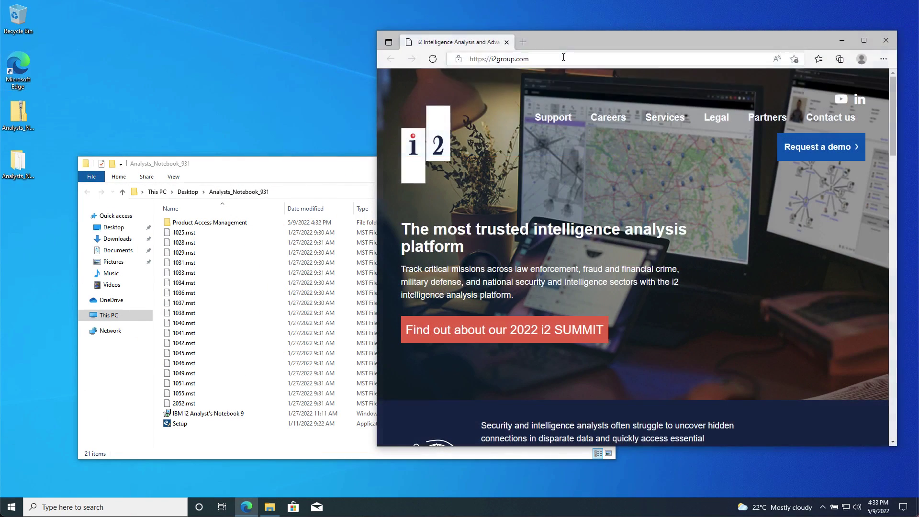
Search Bing for 'microsoft .net framework 3.5' and download dotNetFx35setup from Microsoft.
left_click(561, 68)
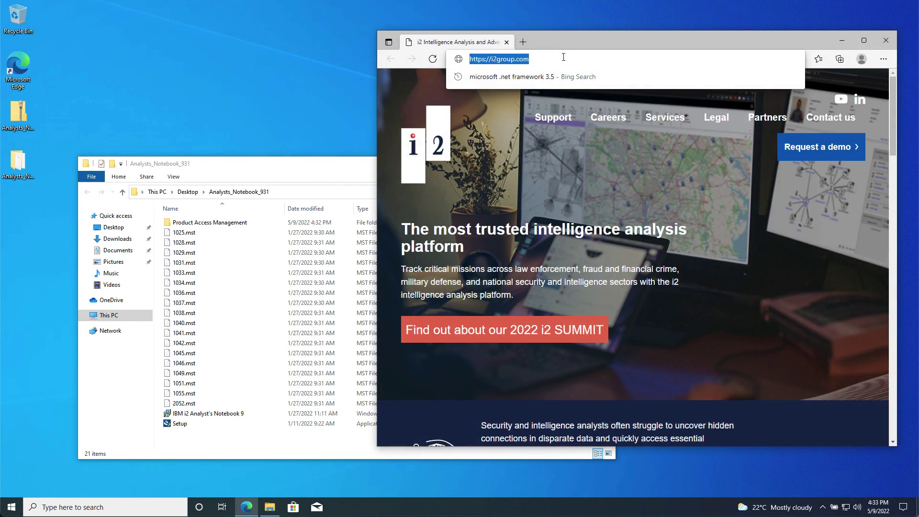
left_click(558, 75)
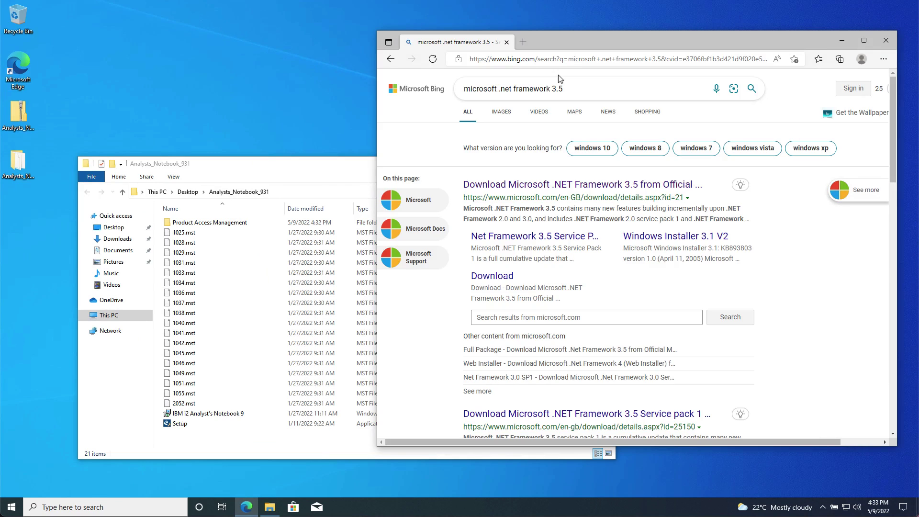
left_click(571, 185)
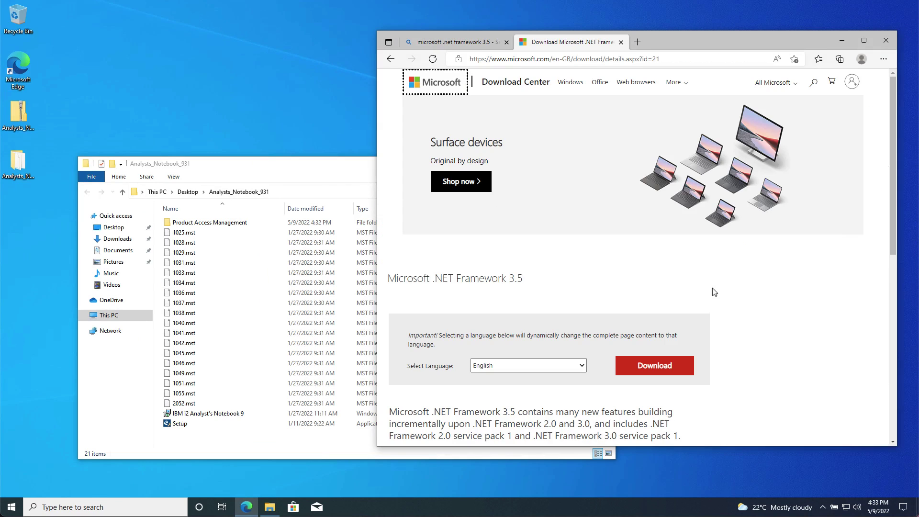
left_click(654, 367)
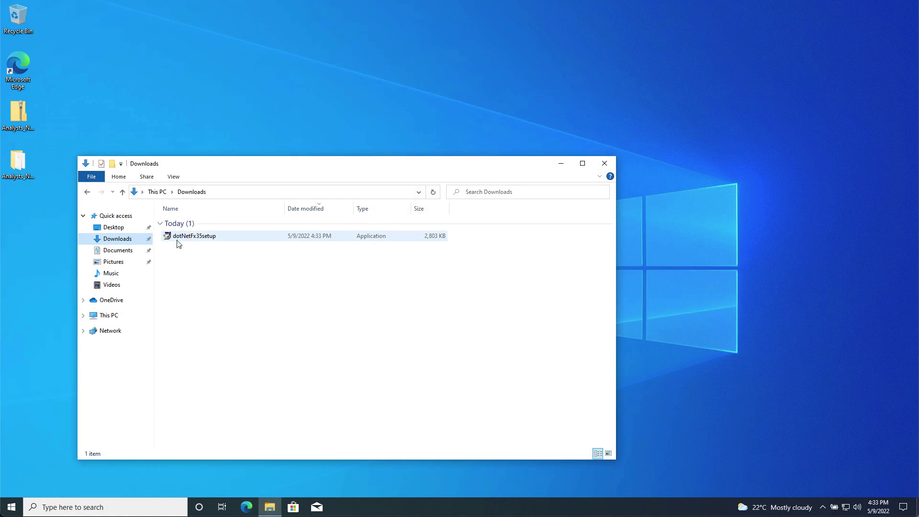
Run dotNetFx35setup to download and install the .NET Framework 3.5 Windows feature.
double_click(201, 238)
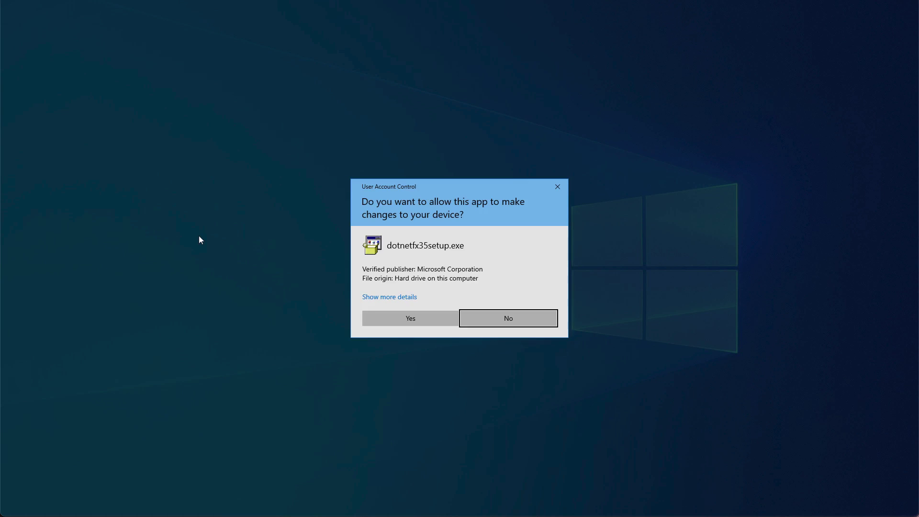
left_click(406, 315)
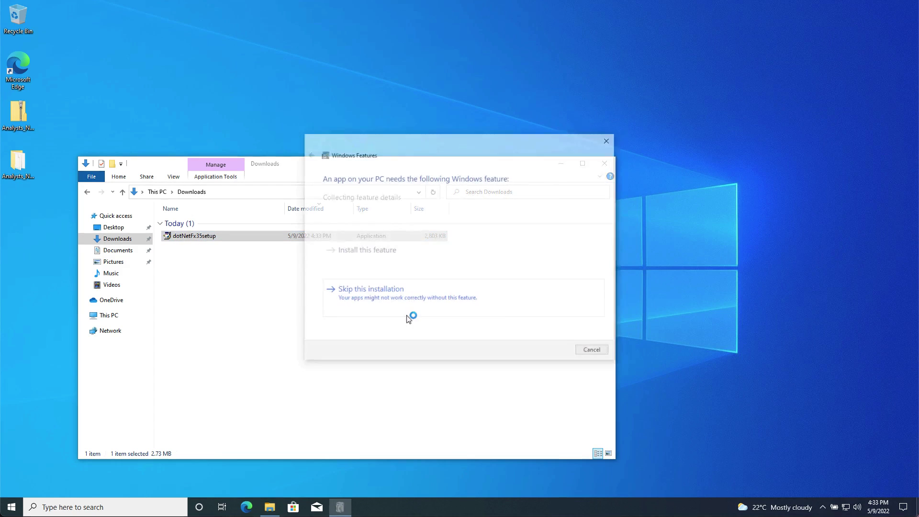
left_click(422, 259)
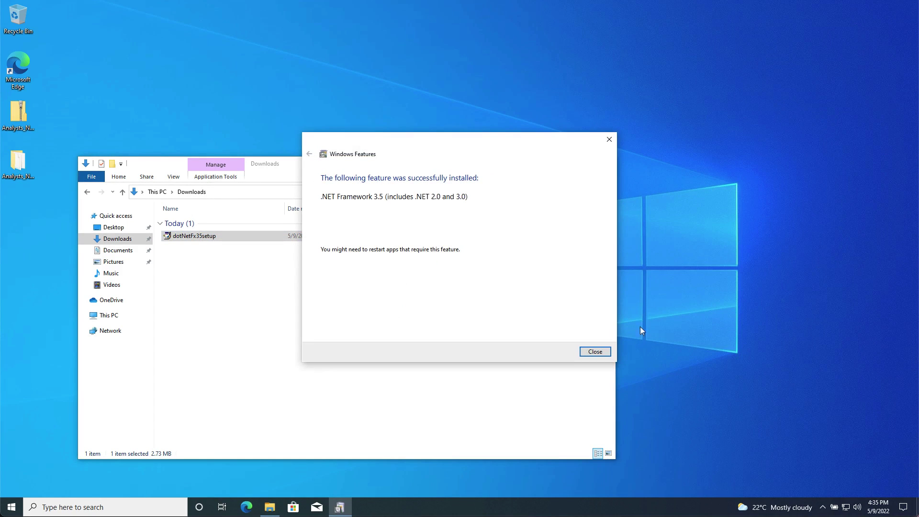
left_click(600, 353)
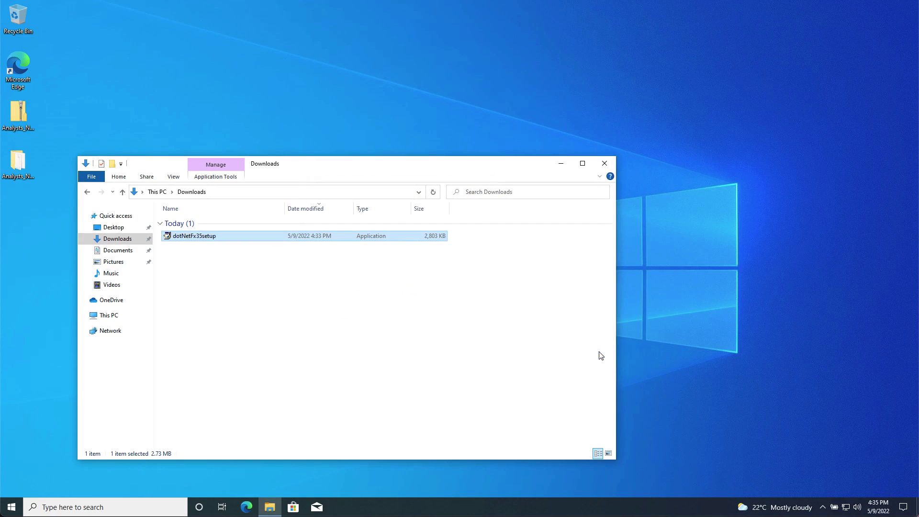
Open the Analysts_Notebook_931 folder, close Downloads, and launch its Setup.
double_click(21, 163)
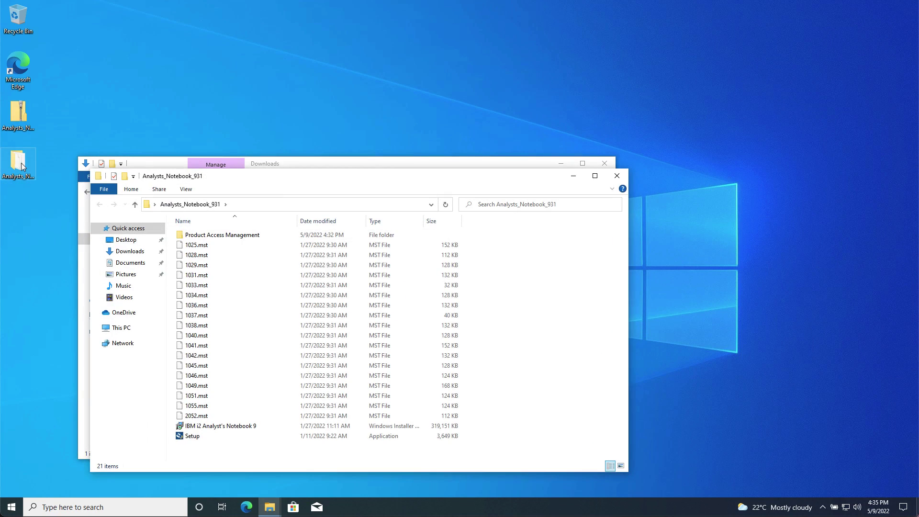
left_click(607, 163)
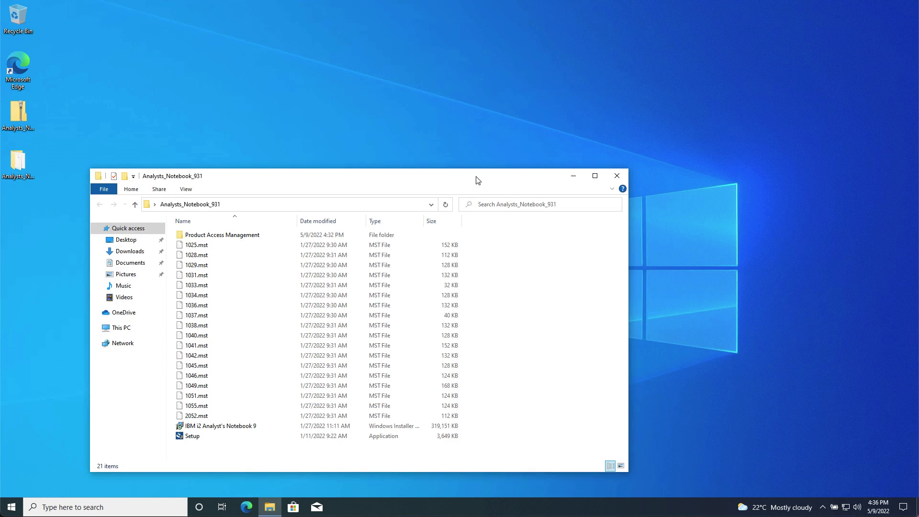
left_click_drag(477, 176, 553, 61)
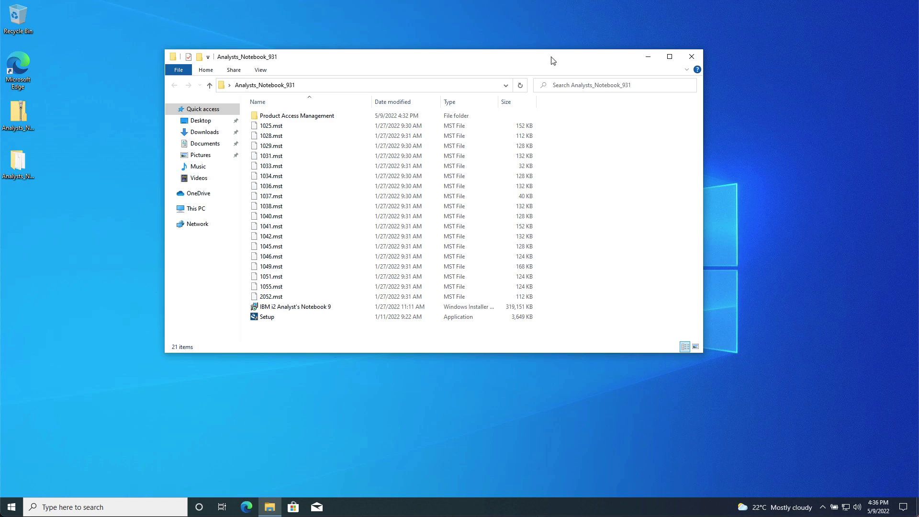
left_click(263, 319)
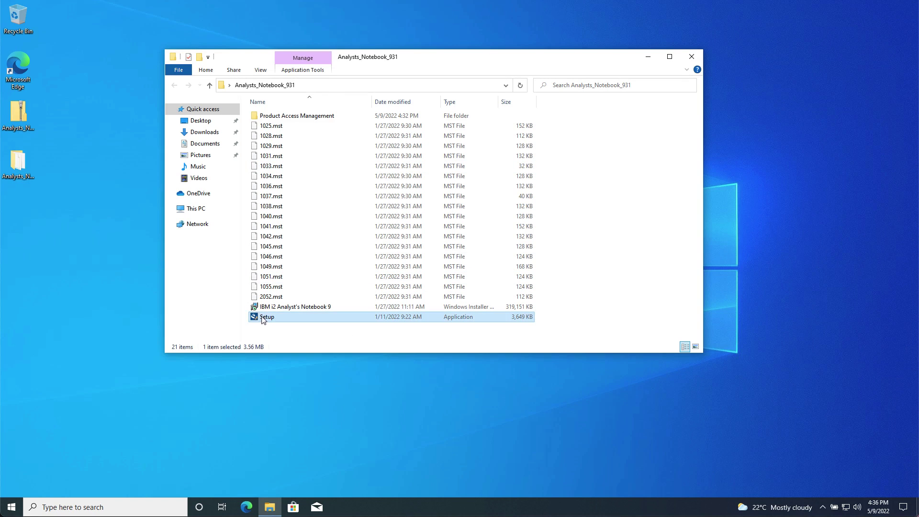
double_click(263, 320)
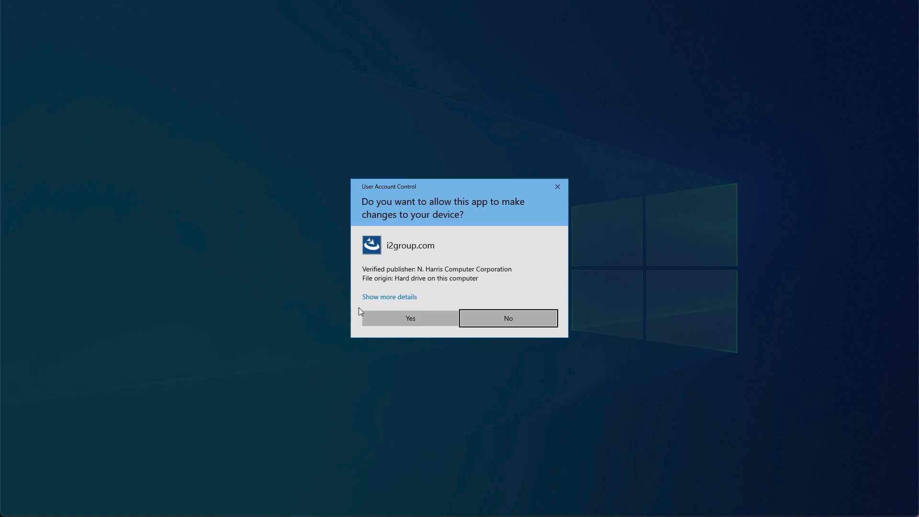
Allow the installer to run and accept the license agreement in the InstallShield Wizard.
left_click(400, 319)
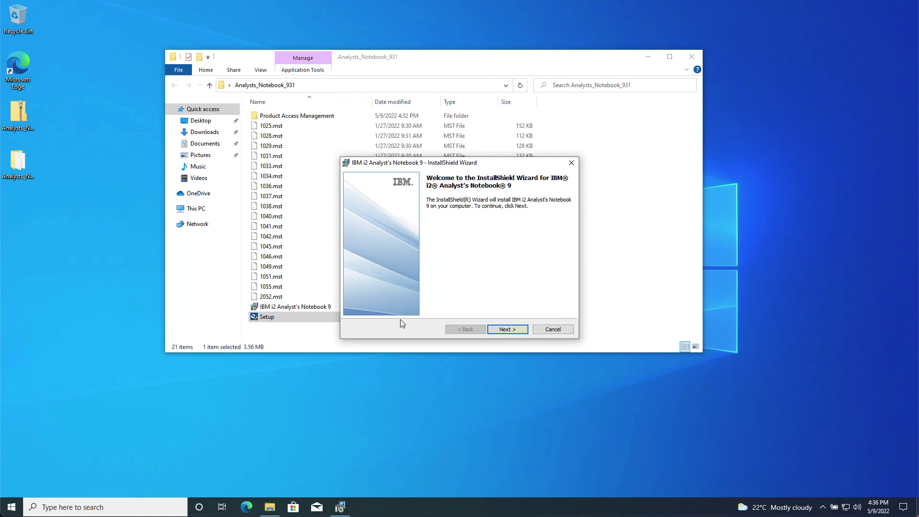
left_click(508, 330)
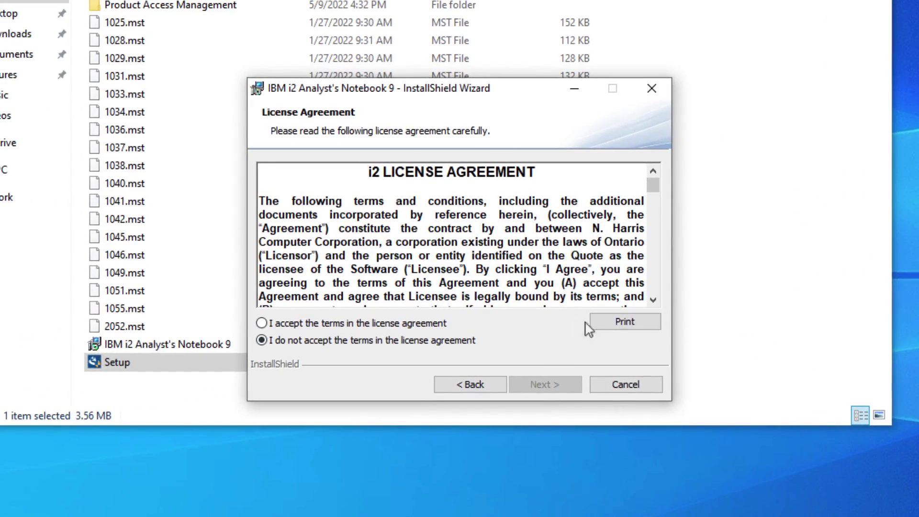
left_click_drag(653, 185, 647, 226)
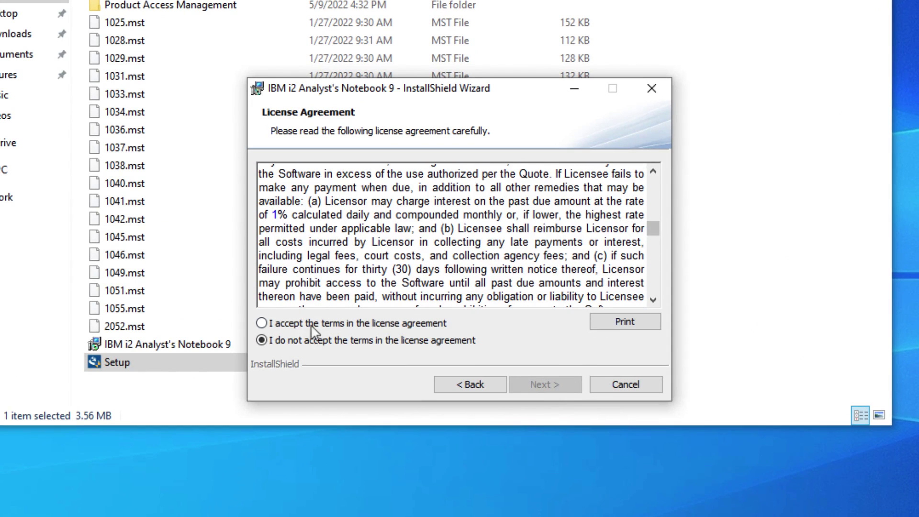
left_click(307, 324)
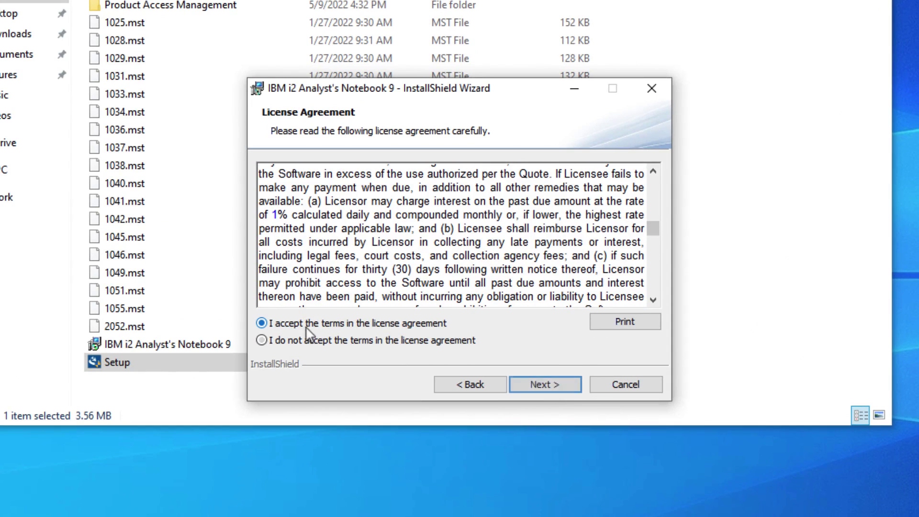
left_click(539, 385)
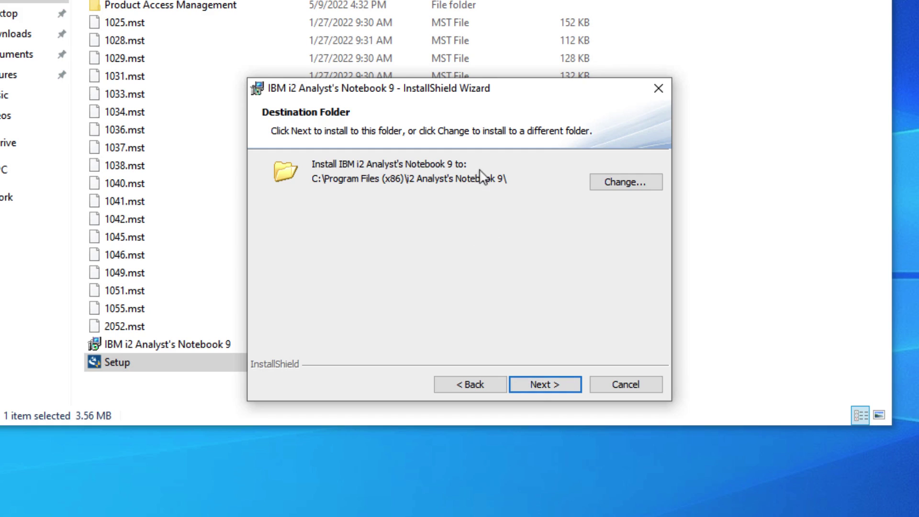
Keep the default destination folder and install Analyst's Notebook 9 with the Typical setup type.
left_click(551, 384)
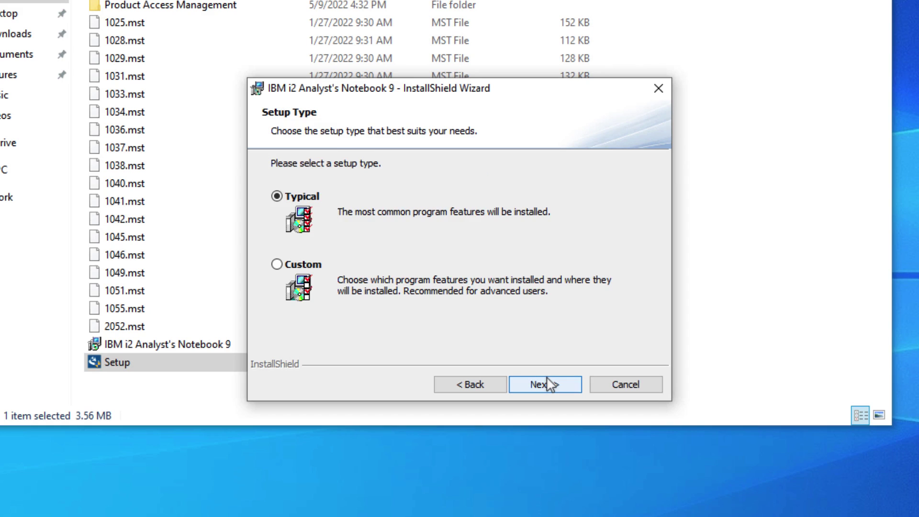
left_click(313, 265)
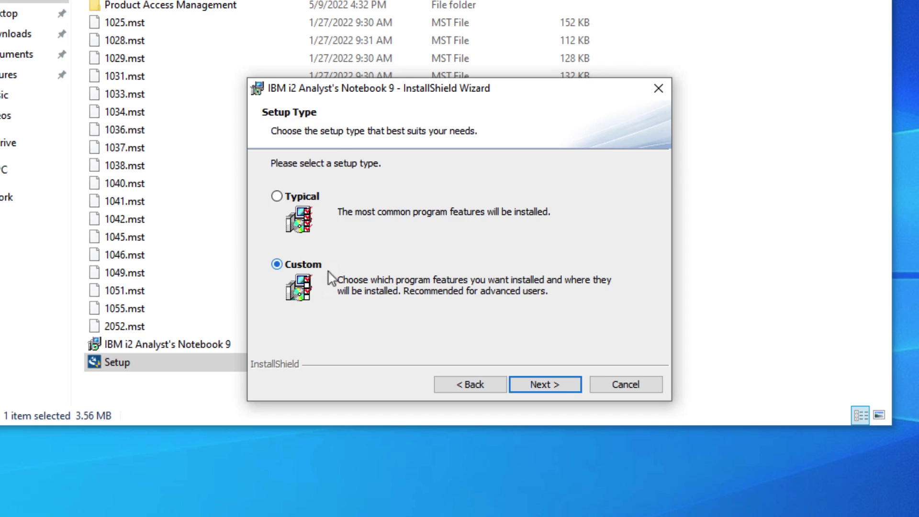
left_click(559, 384)
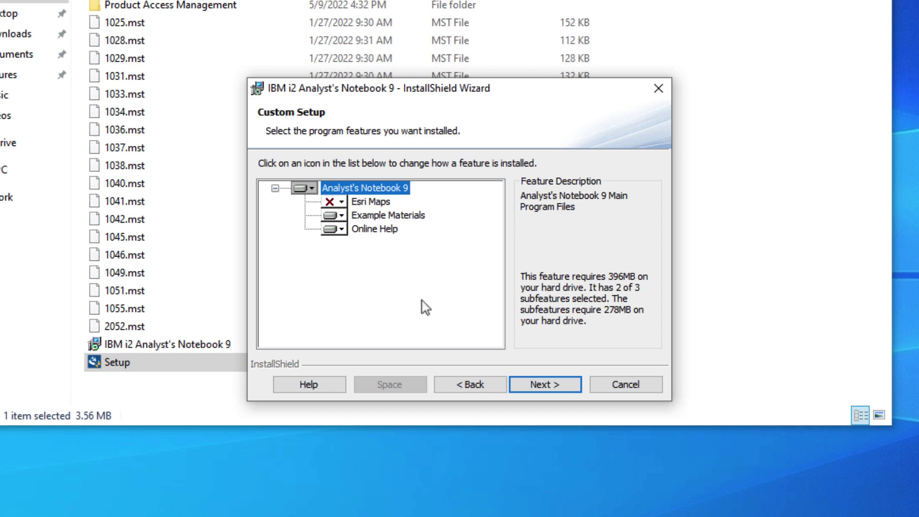
left_click(476, 387)
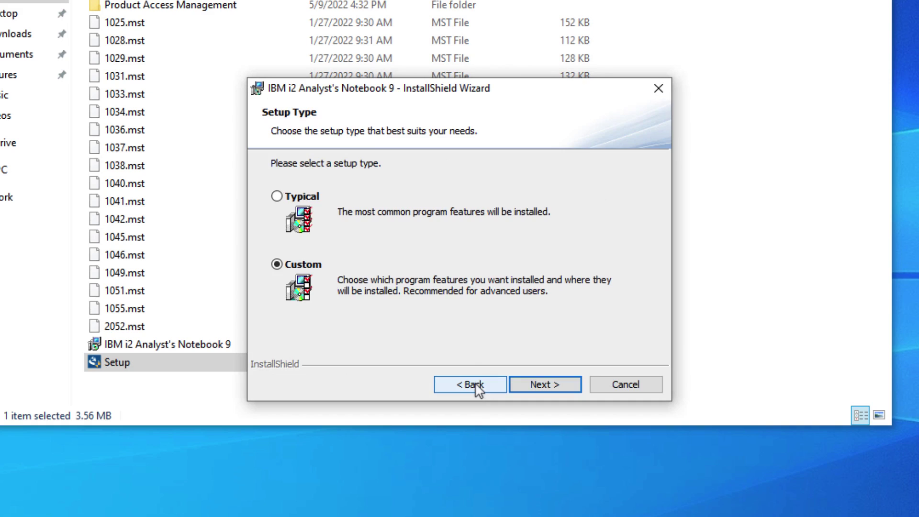
left_click(316, 202)
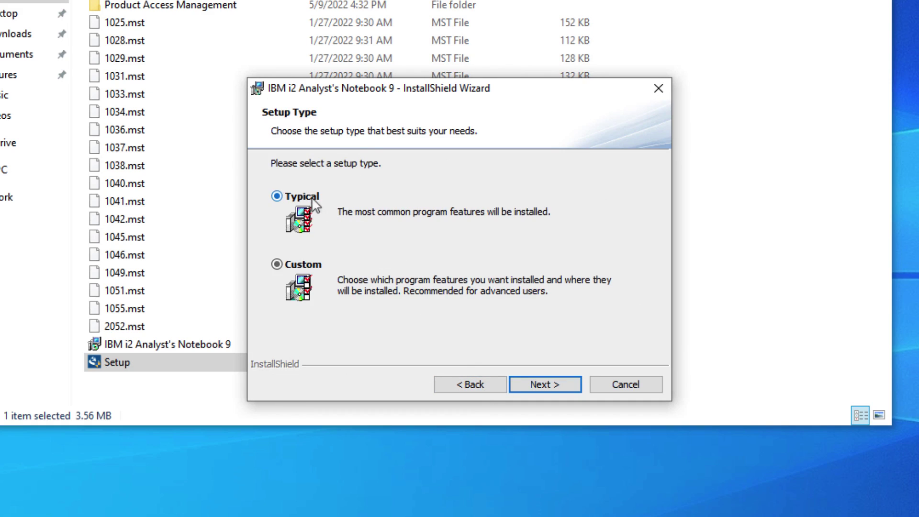
left_click(552, 395)
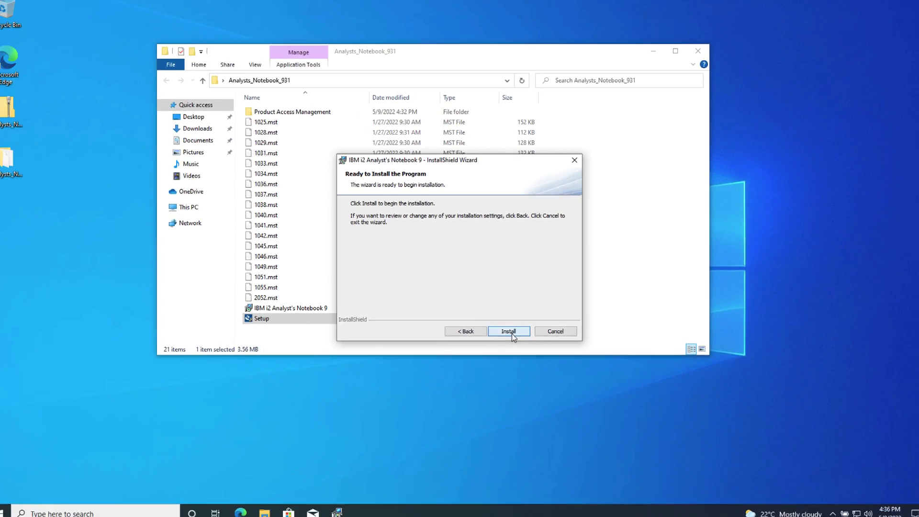
left_click(550, 388)
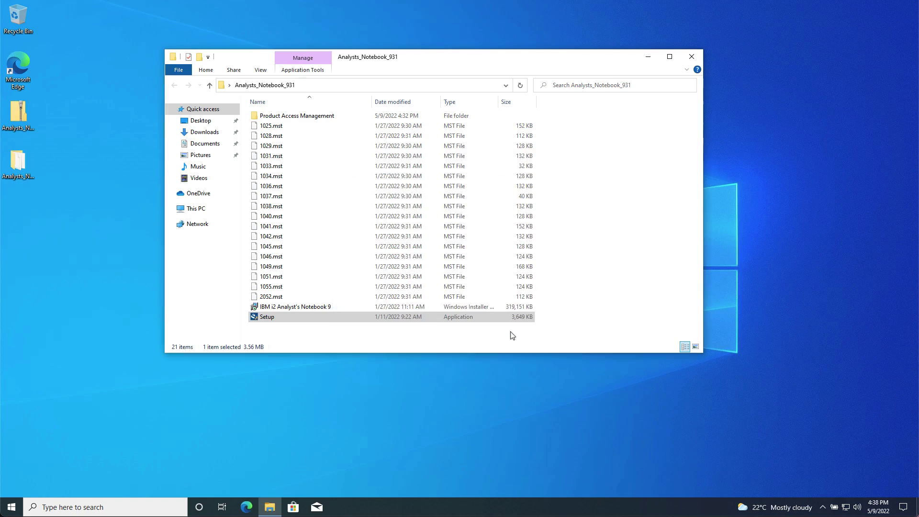
Launch IBM i2 Analyst's Notebook from the IBM i2 Analyst's Notebook 9 Start menu folder.
key("super")
scroll(81, 392, "down", 1)
scroll(82, 392, "down", 1)
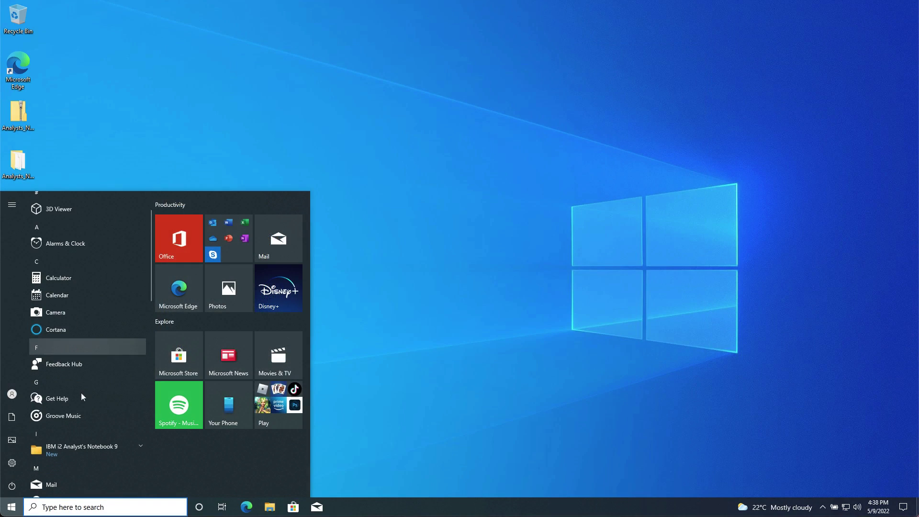
left_click(120, 447)
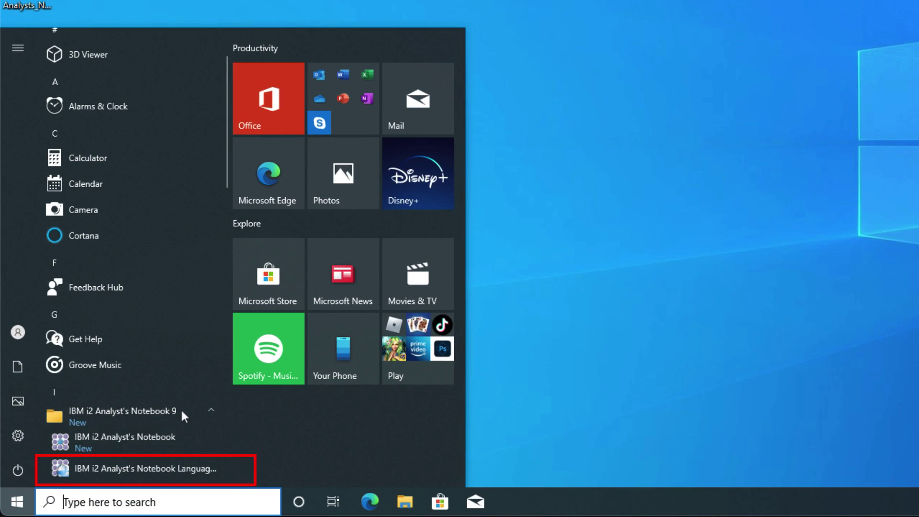
left_click(166, 437)
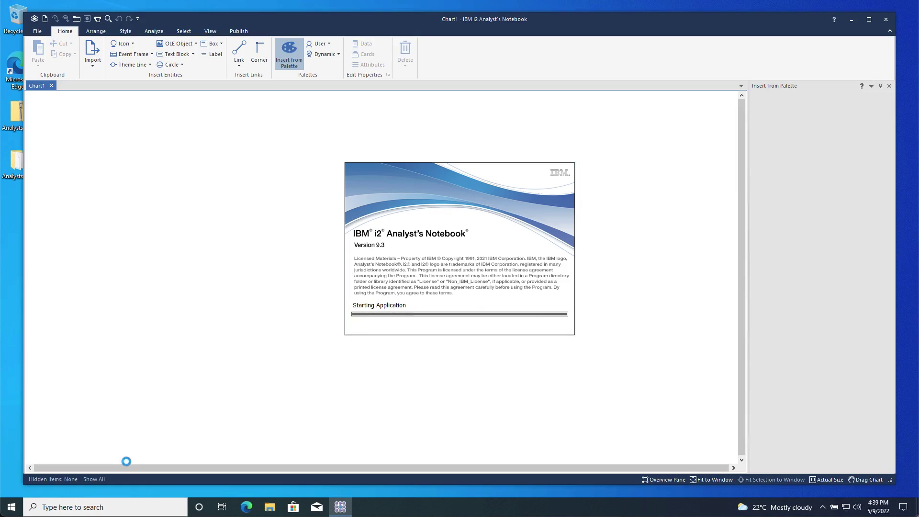
Maximize the window and open the Association and Timeline example chart from Example Charts.
left_click(869, 19)
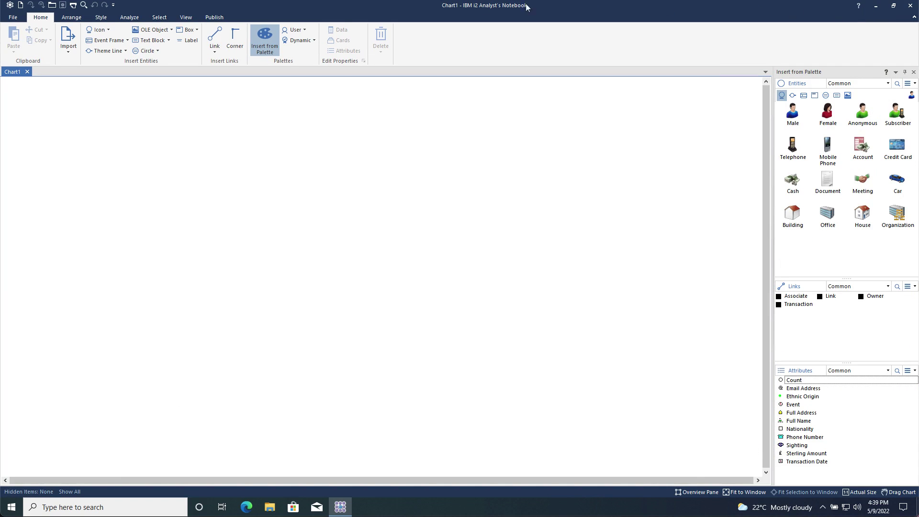
left_click(13, 17)
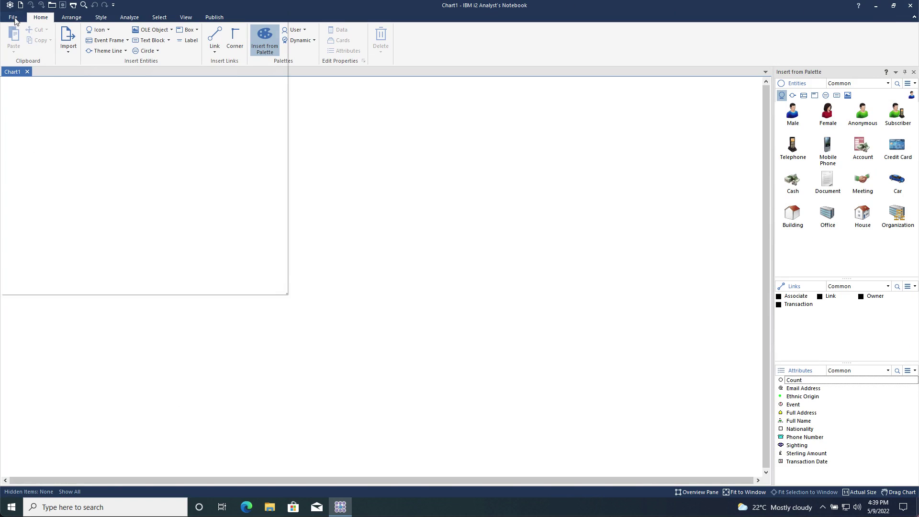
left_click(23, 52)
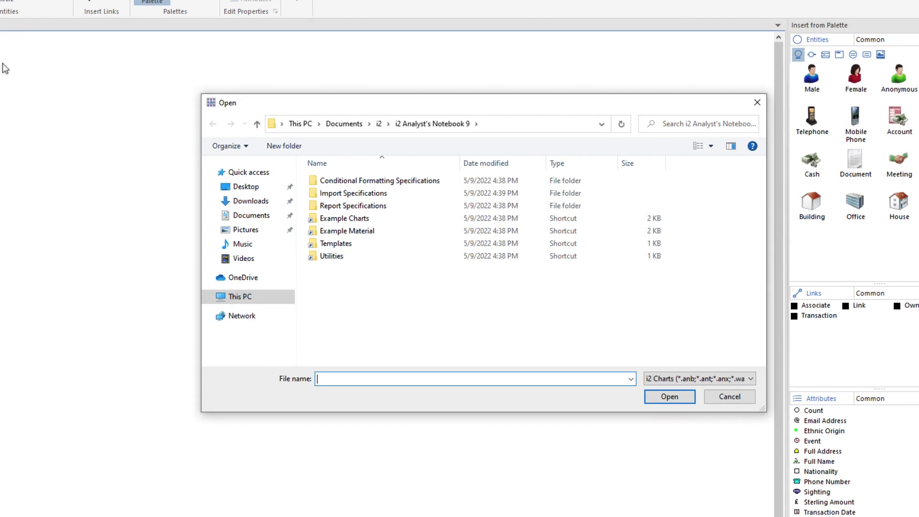
left_click(369, 218)
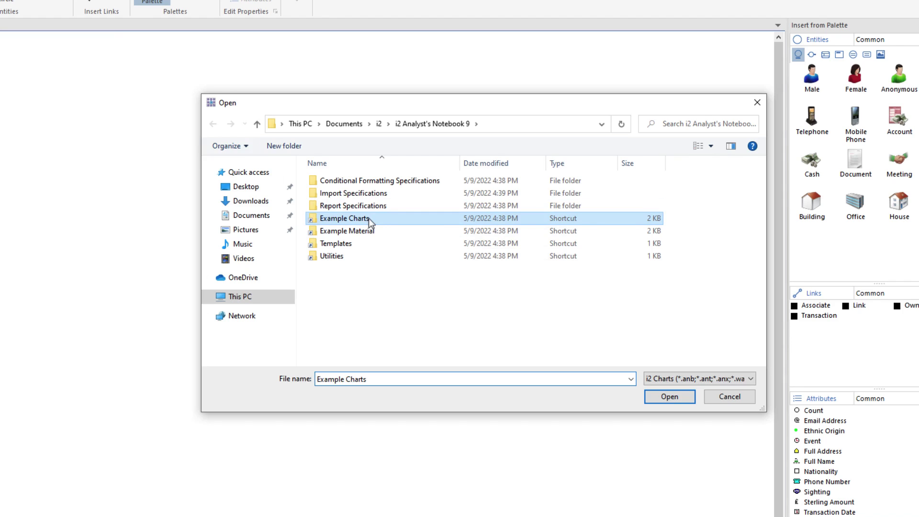
double_click(368, 218)
left_click(367, 184)
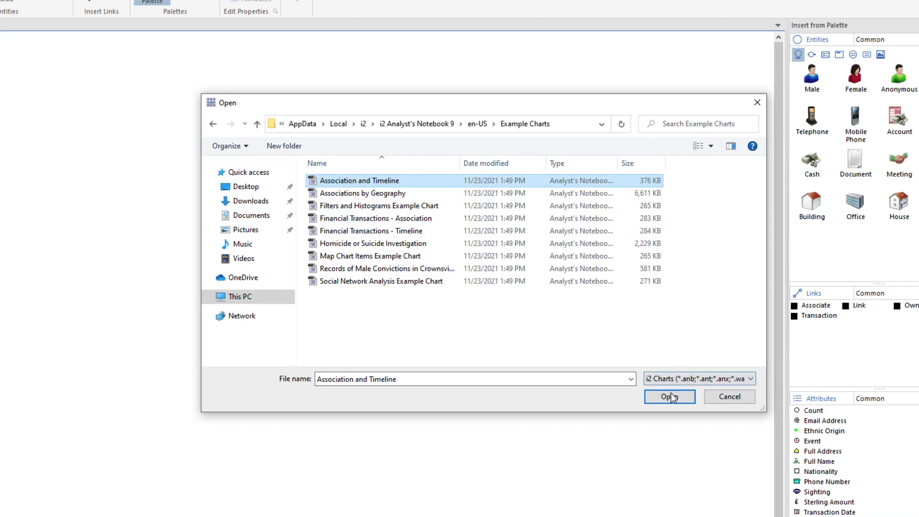
left_click(669, 397)
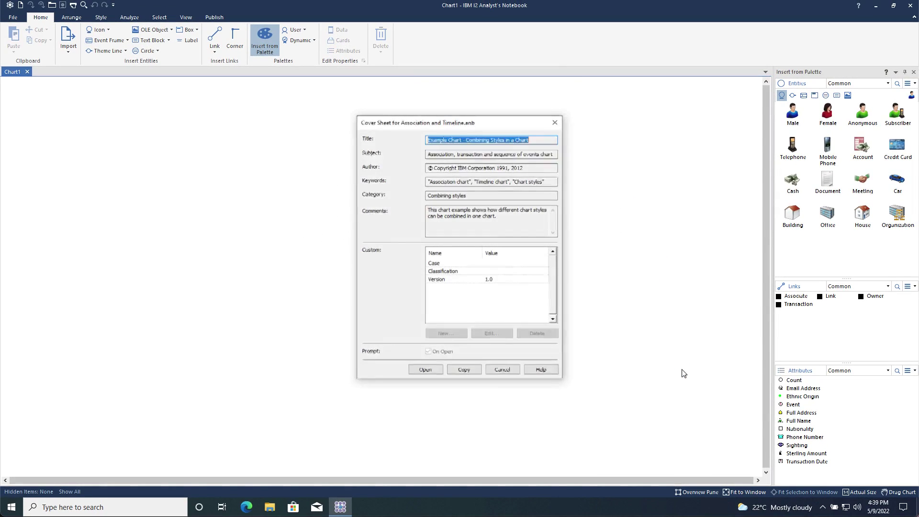
Open the Combining Different Styles in a Chart example chart from its cover sheet.
left_click(418, 371)
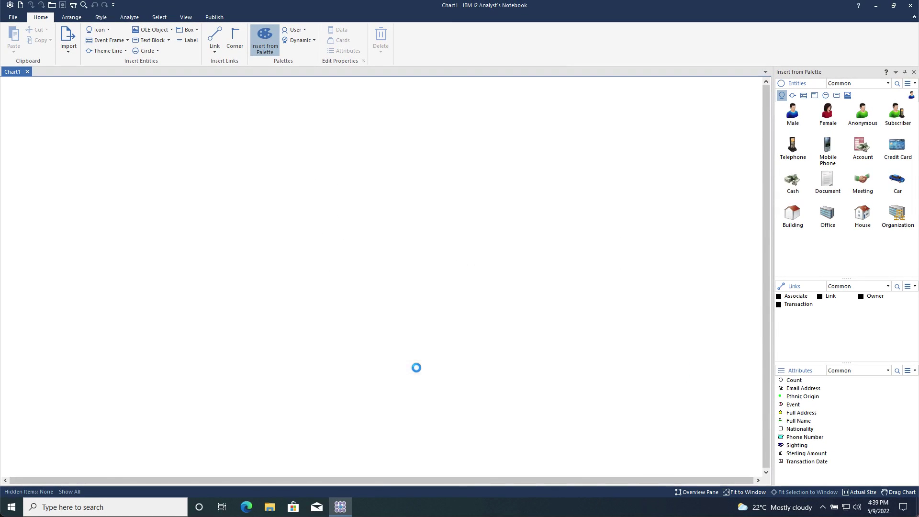